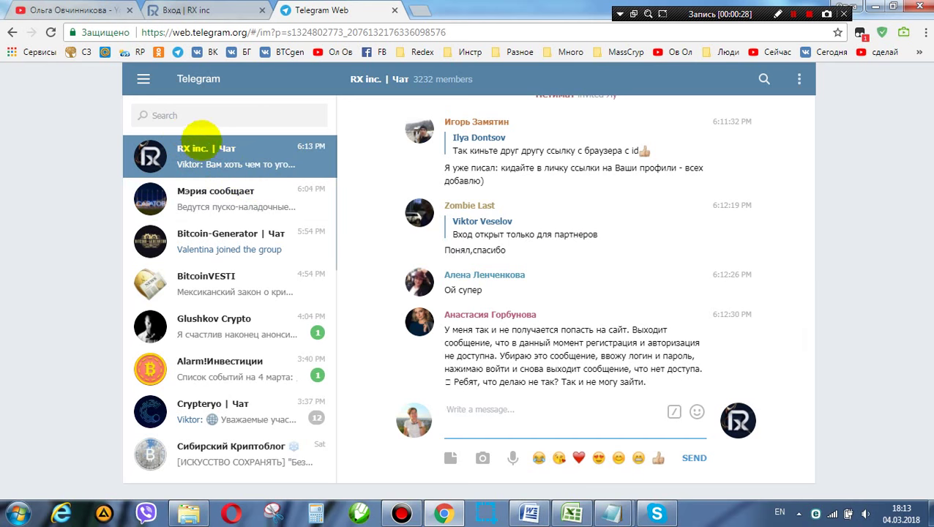
- Look through the recent and earlier messages in the RX inc. group chat
{"action": "scroll", "coordinate": [512, 241], "scroll_direction": "down", "scroll_amount": 1}
{"action": "scroll", "coordinate": [532, 248], "scroll_direction": "up", "scroll_amount": 1}
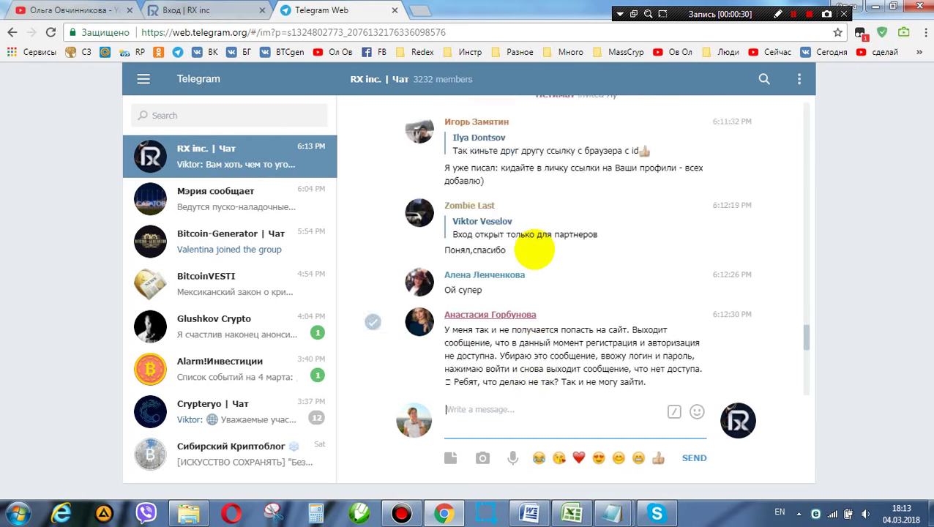
{"action": "scroll", "coordinate": [536, 249], "scroll_direction": "down", "scroll_amount": 8}
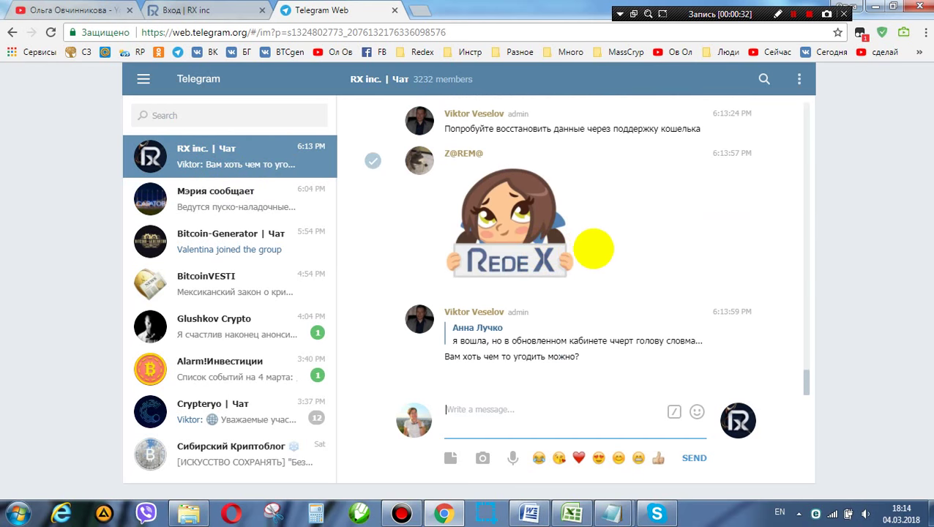
{"action": "scroll", "coordinate": [611, 236], "scroll_direction": "up", "scroll_amount": 4}
{"action": "scroll", "coordinate": [615, 243], "scroll_direction": "up", "scroll_amount": 15}
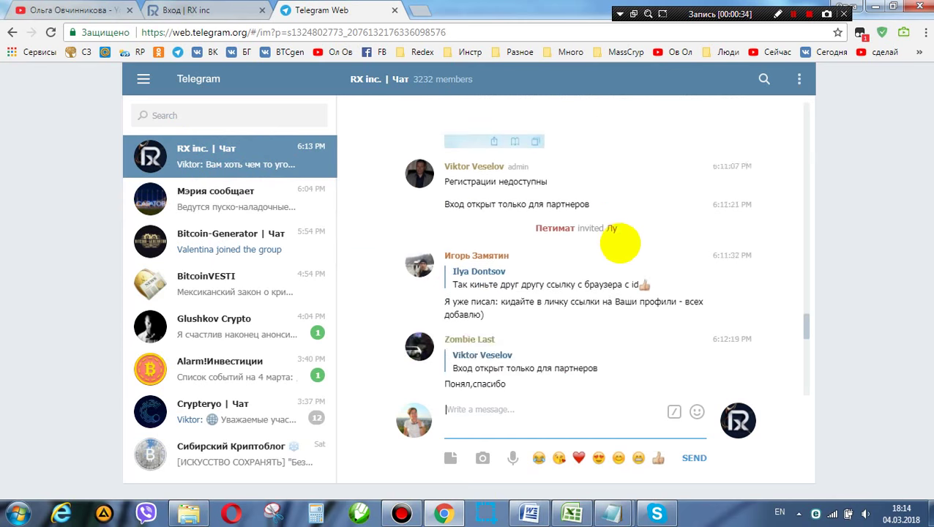
{"action": "scroll", "coordinate": [619, 236], "scroll_direction": "up", "scroll_amount": 15}
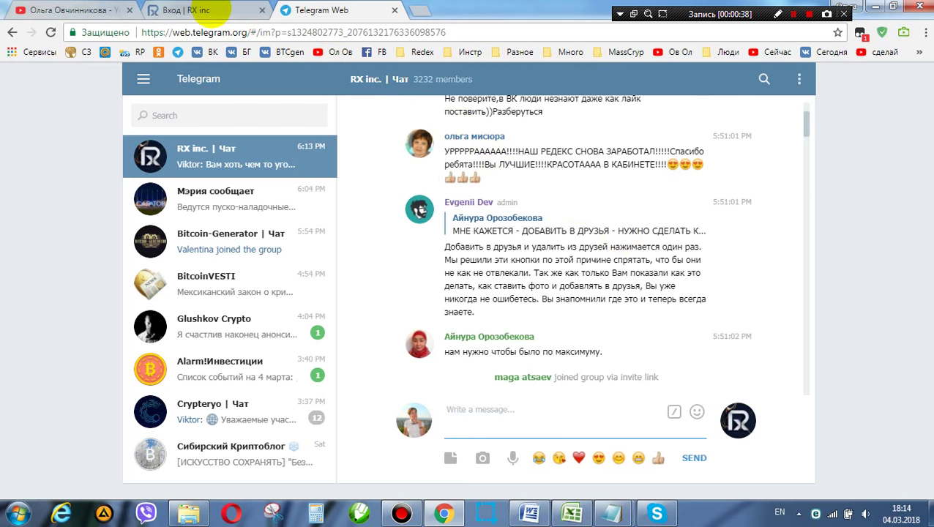
- Switch to the RX inc. site and sign in to the cabinet with the prefilled login and password
{"action": "left_click", "coordinate": [215, 14]}
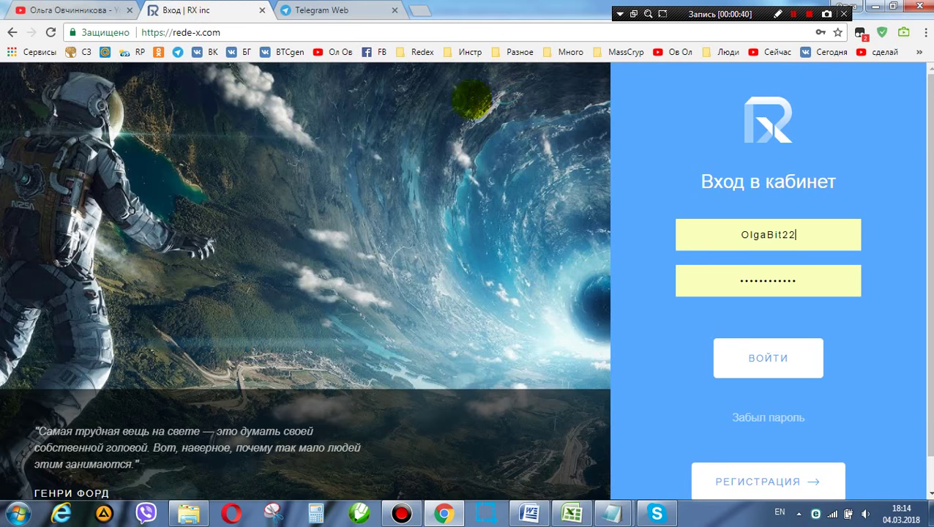
{"action": "left_click", "coordinate": [805, 240]}
{"action": "left_click", "coordinate": [806, 239]}
{"action": "left_click", "coordinate": [750, 261]}
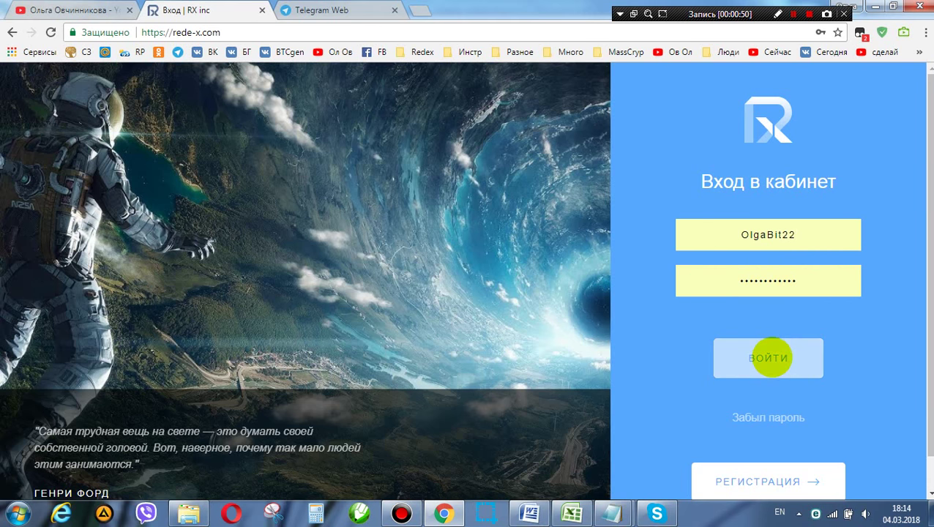
{"action": "left_click", "coordinate": [768, 358]}
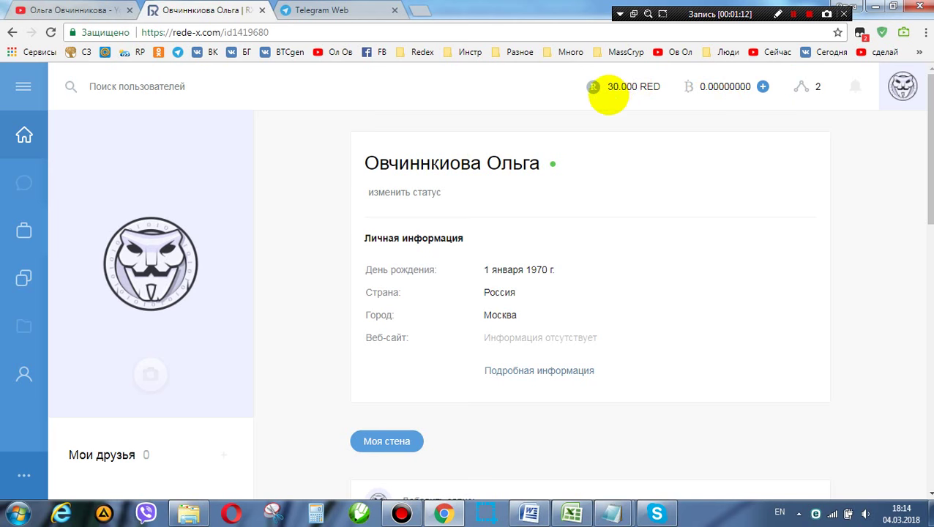
- Read the detailed explanation of the Redcoin (RED) internal currency and close it
{"action": "left_click", "coordinate": [594, 86]}
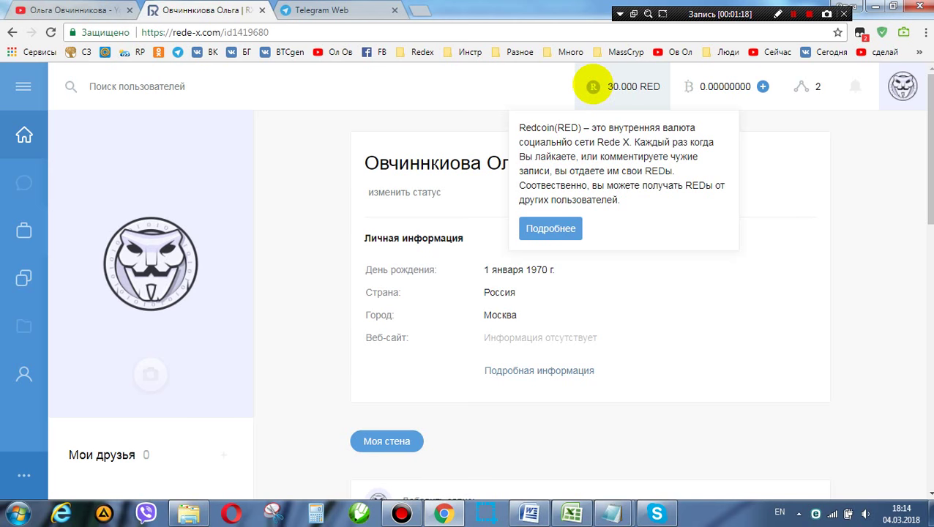
{"action": "left_click", "coordinate": [549, 227]}
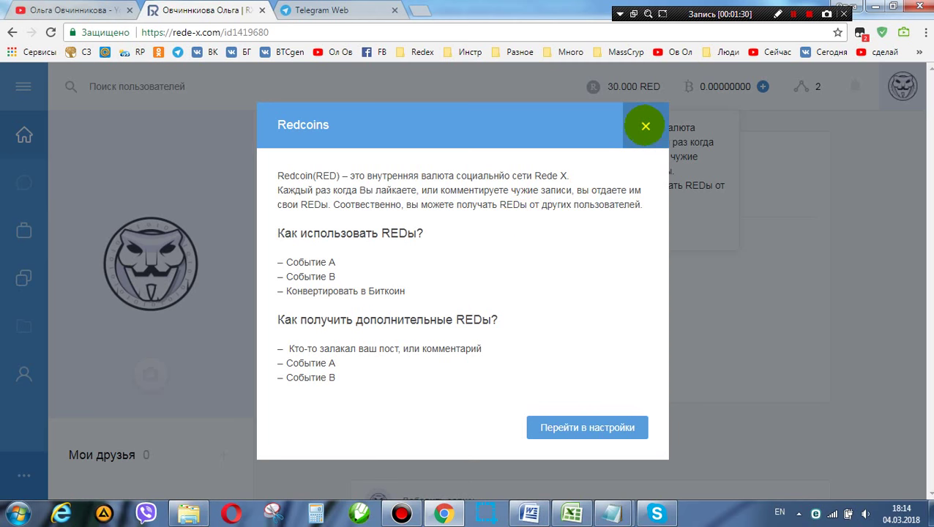
{"action": "left_click", "coordinate": [644, 125]}
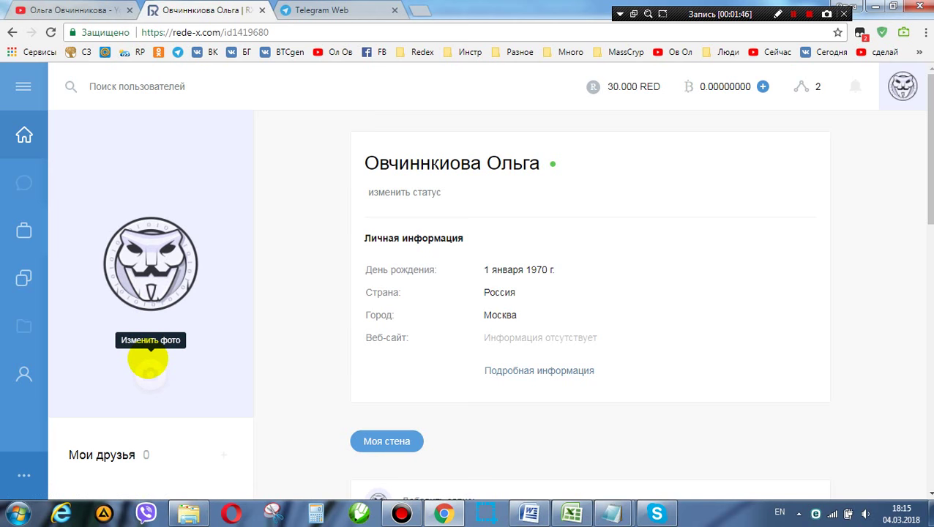
- Upload a new profile photo from the ФотоСессия 1 folder
{"action": "left_click", "coordinate": [149, 359]}
{"action": "left_click", "coordinate": [147, 344]}
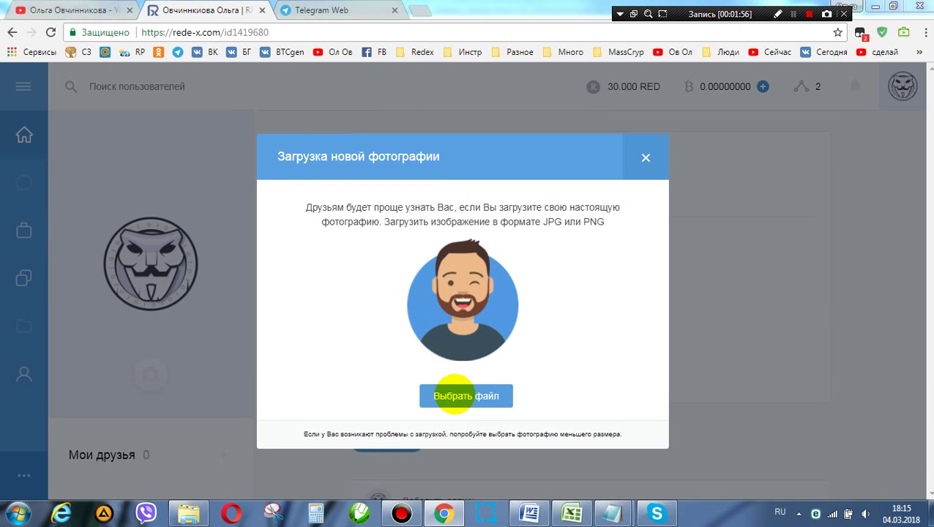
{"action": "left_click", "coordinate": [454, 395]}
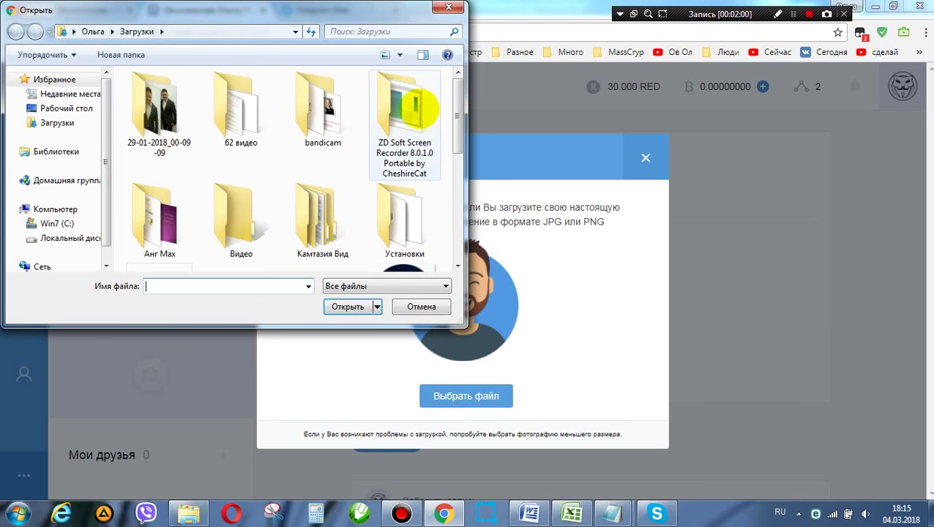
{"action": "left_click_drag", "start_coordinate": [453, 151], "coordinate": [457, 219]}
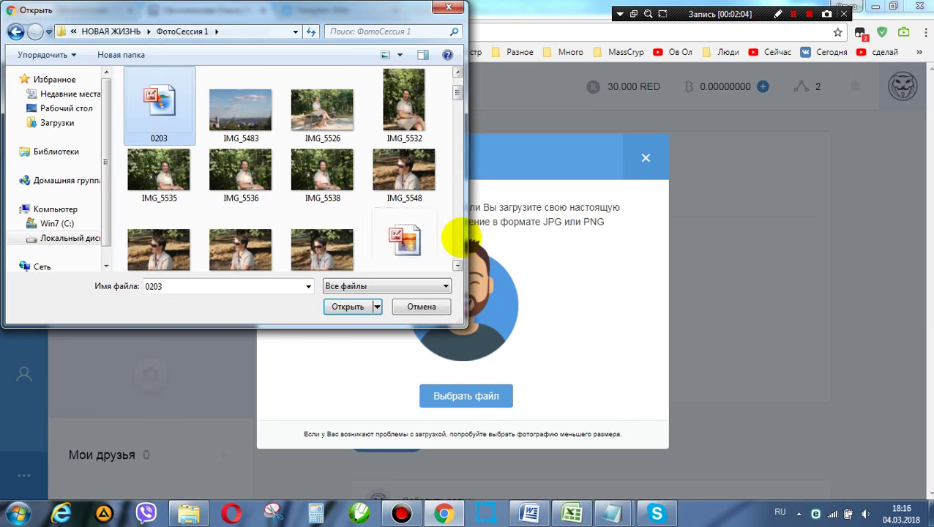
{"action": "left_click_drag", "start_coordinate": [454, 110], "coordinate": [452, 247]}
{"action": "double_click", "coordinate": [158, 175]}
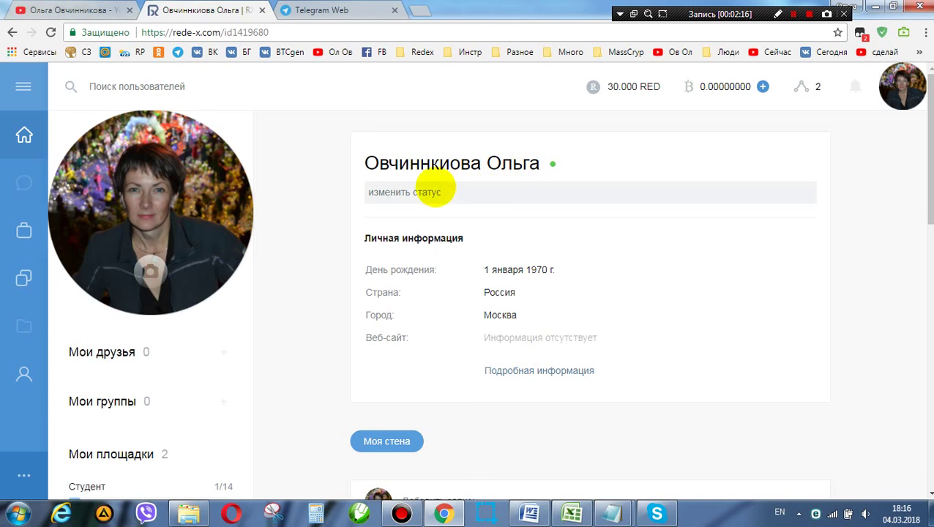
- Look at the status editor without changing it, and read the company post on the profile wall
{"action": "left_click", "coordinate": [435, 193]}
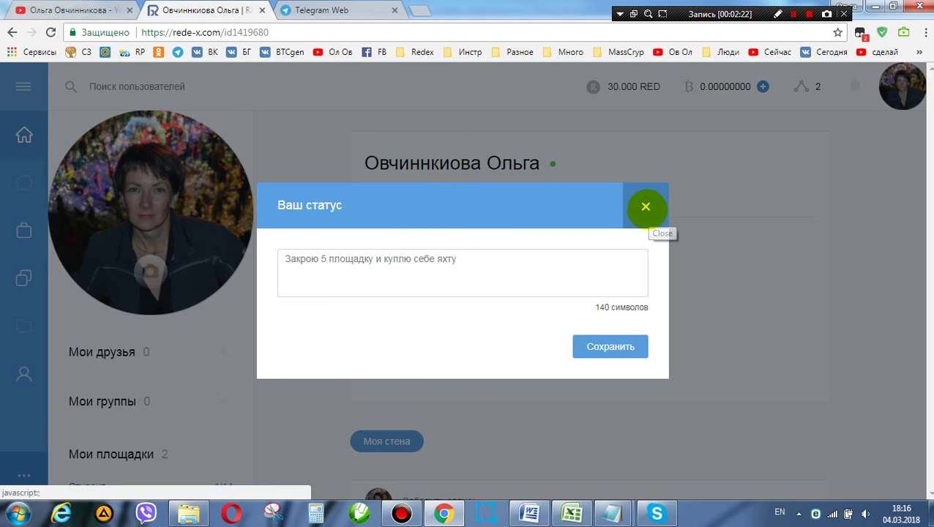
{"action": "left_click", "coordinate": [646, 206]}
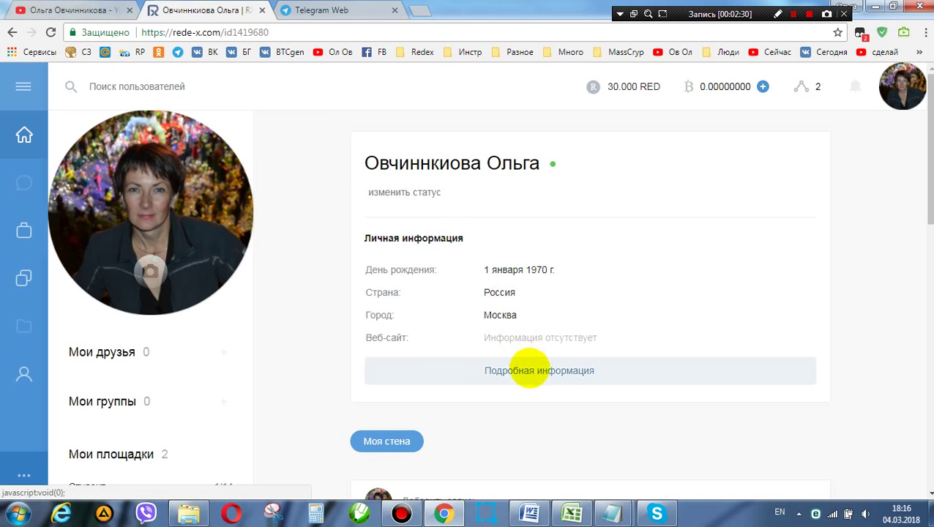
{"action": "scroll", "coordinate": [575, 386], "scroll_direction": "down", "scroll_amount": 2}
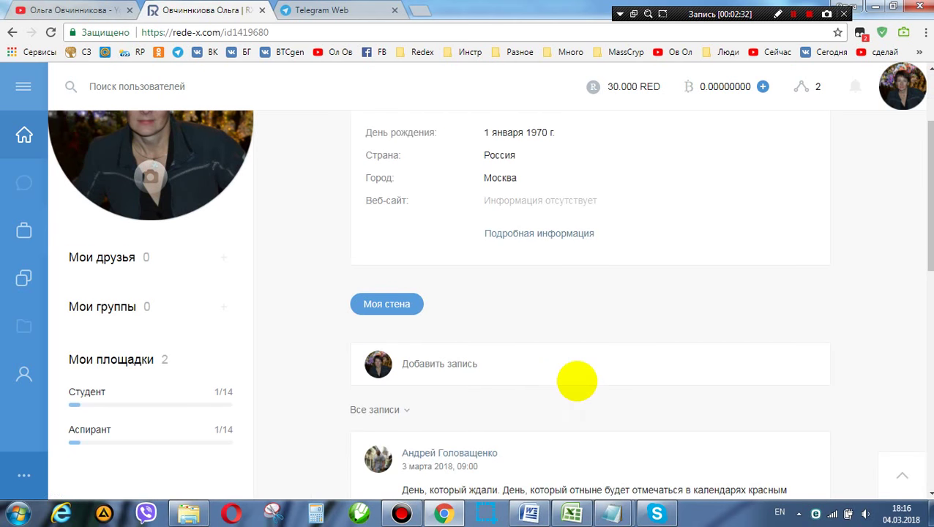
{"action": "scroll", "coordinate": [571, 380], "scroll_direction": "down", "scroll_amount": 2}
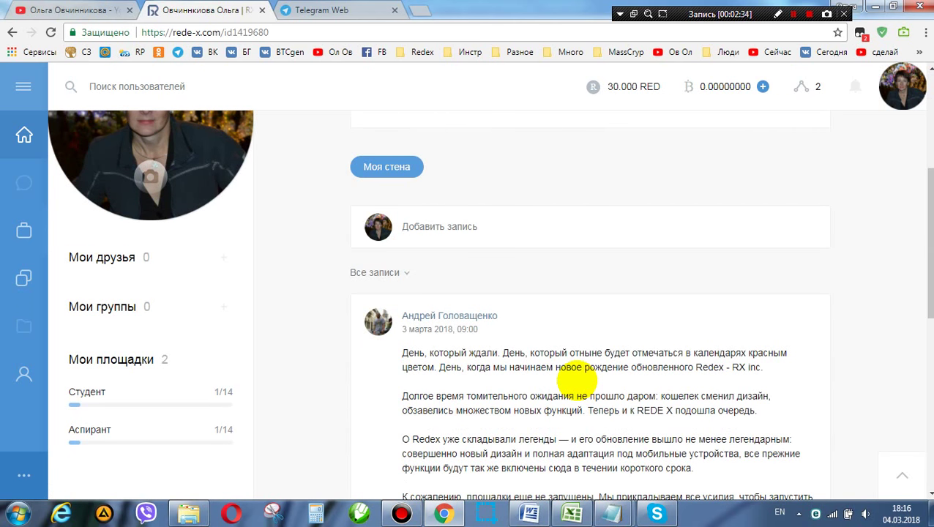
{"action": "scroll", "coordinate": [571, 378], "scroll_direction": "down", "scroll_amount": 1}
{"action": "scroll", "coordinate": [575, 379], "scroll_direction": "down", "scroll_amount": 1}
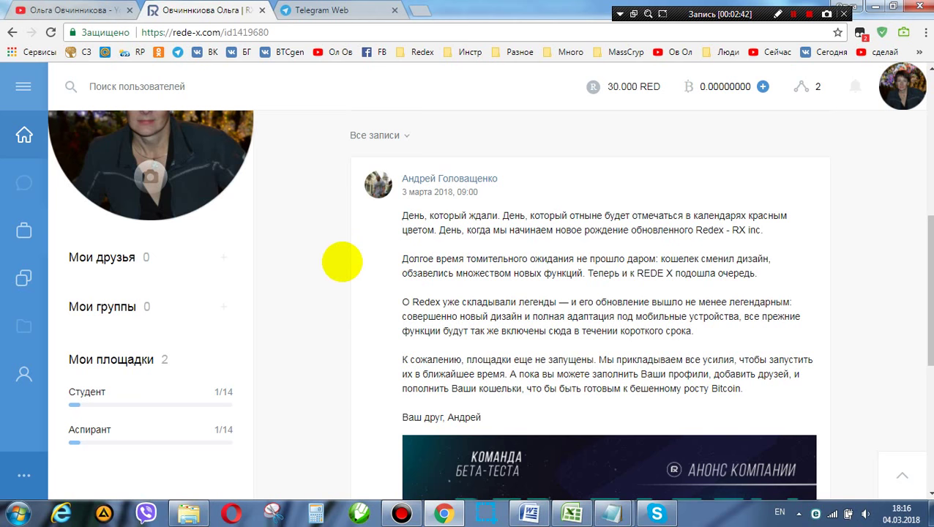
{"action": "scroll", "coordinate": [341, 259], "scroll_direction": "up", "scroll_amount": 5}
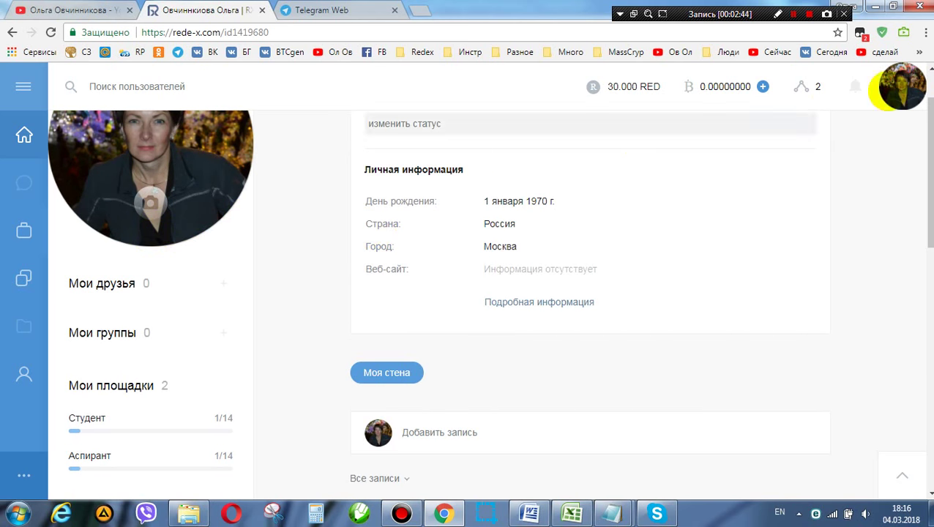
- Open the profile page for editing and set the gender (Пол) to Женский
{"action": "left_click", "coordinate": [902, 86]}
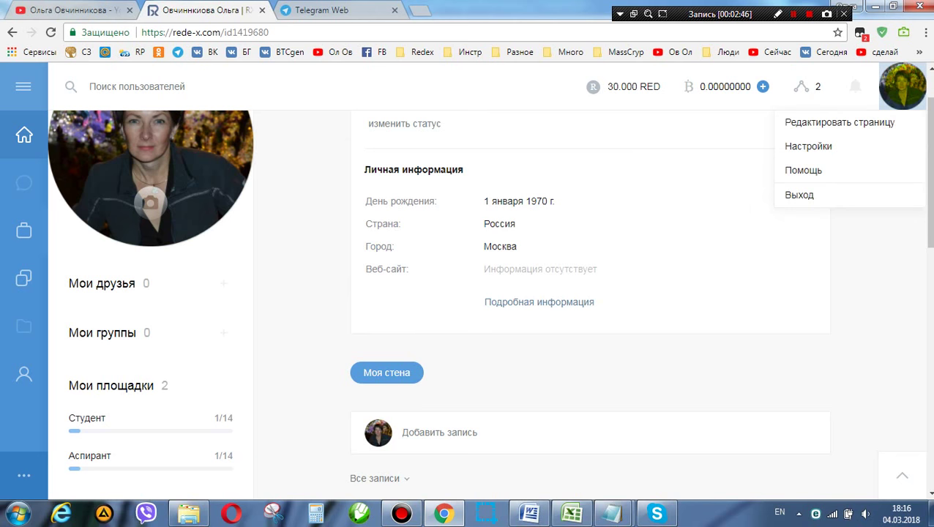
{"action": "left_click", "coordinate": [839, 123]}
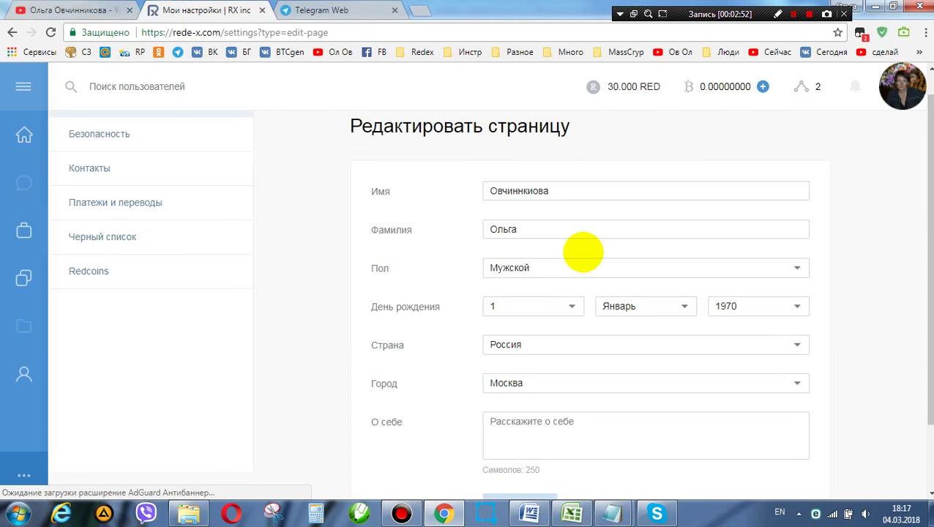
{"action": "scroll", "coordinate": [496, 136], "scroll_direction": "down", "scroll_amount": 1}
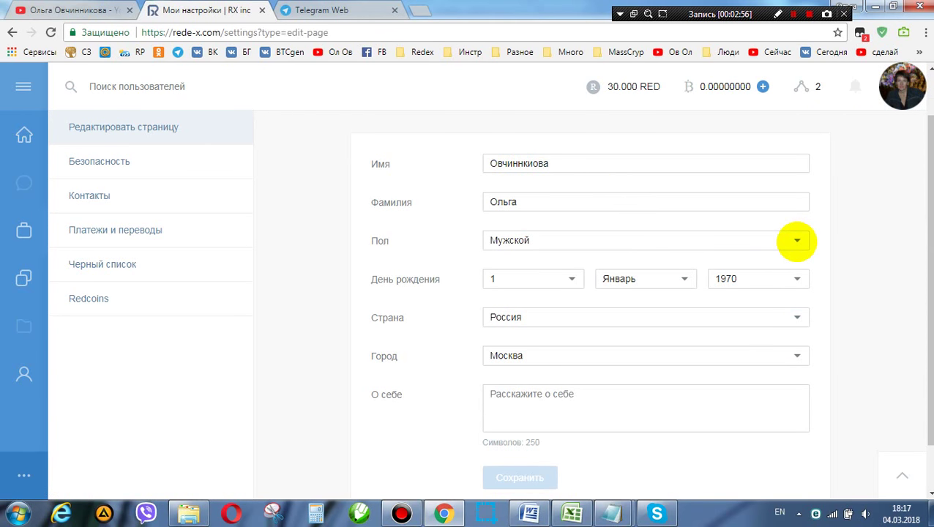
{"action": "left_click", "coordinate": [797, 241]}
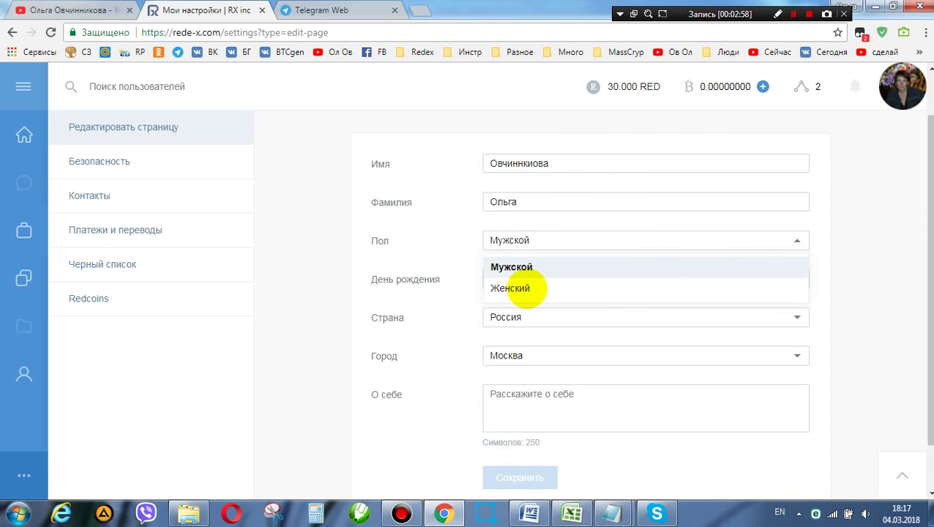
{"action": "left_click", "coordinate": [521, 289]}
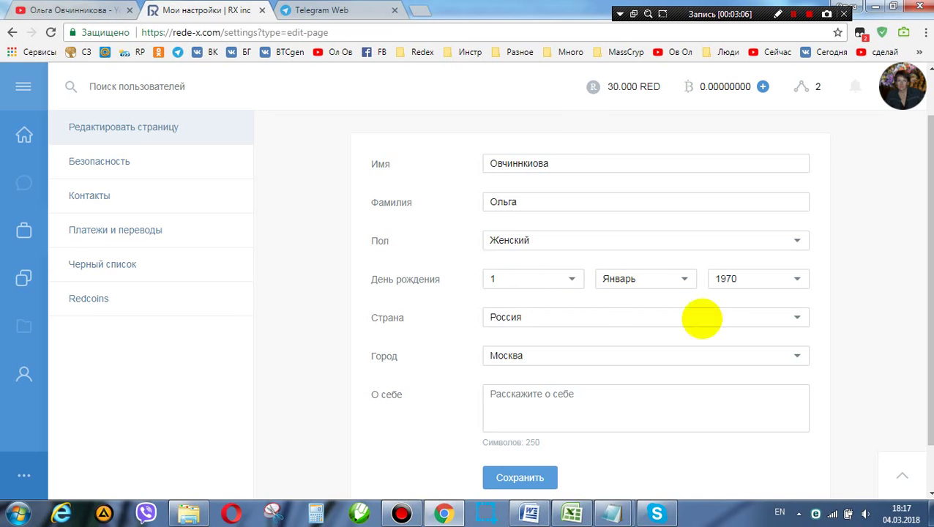
- Set the day in the profile's date of birth
{"action": "scroll", "coordinate": [912, 224], "scroll_direction": "down", "scroll_amount": 1}
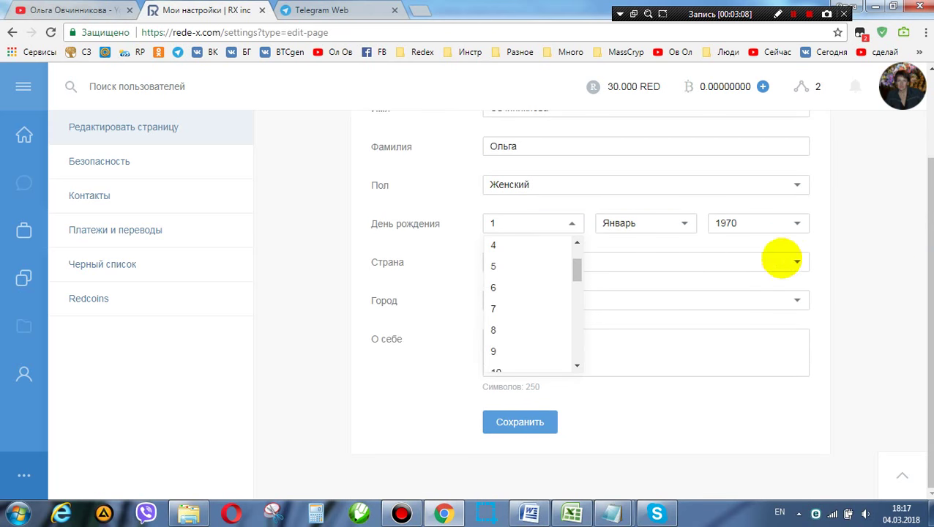
{"action": "left_click_drag", "start_coordinate": [577, 276], "coordinate": [576, 323]}
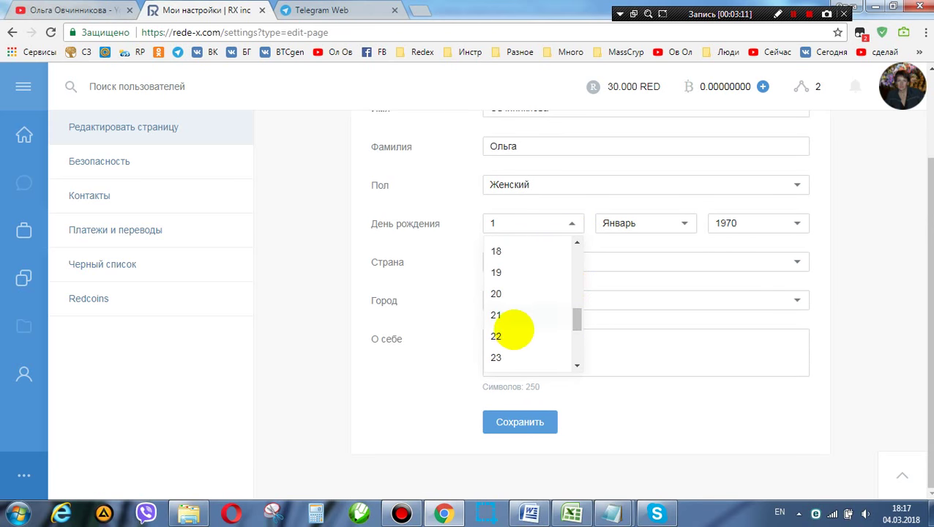
{"action": "left_click", "coordinate": [496, 336]}
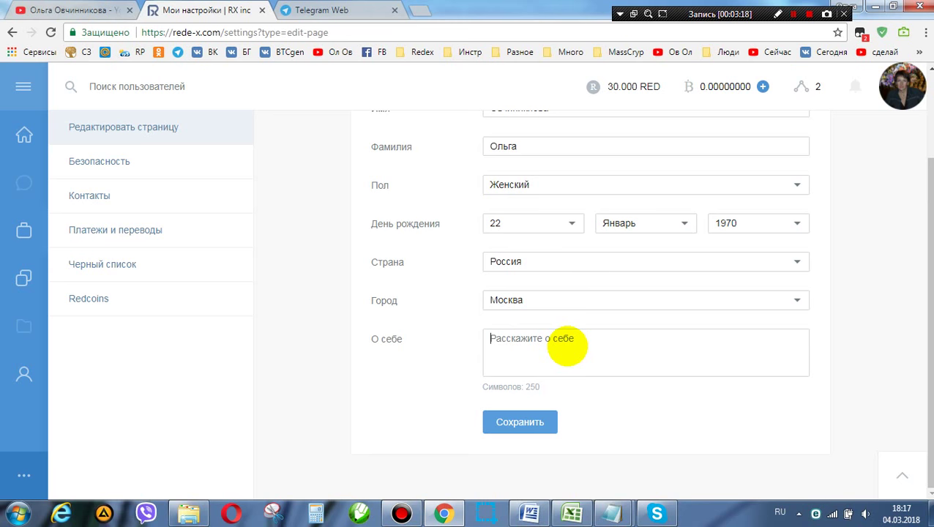
- Fill in О себе with "Зарабатываю с Redex в команде Golden Rain" followed by the team leader's name, and save the profile
{"action": "type", "text": "Р"}
{"action": "key", "text": "BackSpace"}
{"action": "type", "text": "Зар"}
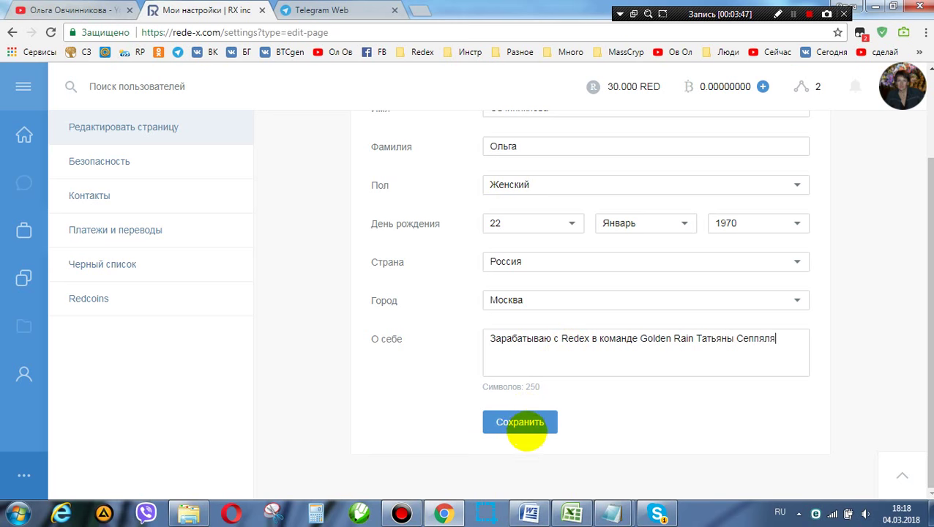
{"action": "left_click", "coordinate": [526, 425]}
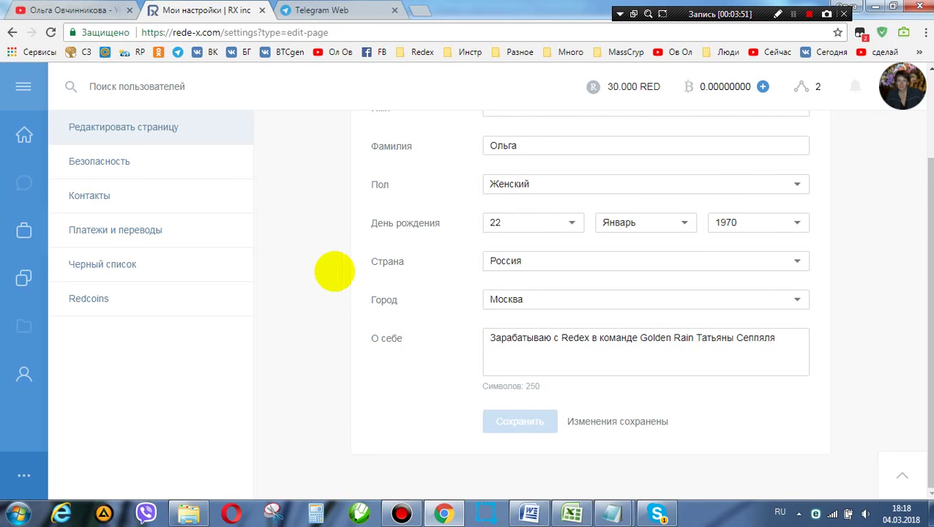
- Check the login activity in Безопасность, and enter the account owner's Skype login in the profile's Контакты
{"action": "left_click", "coordinate": [98, 161]}
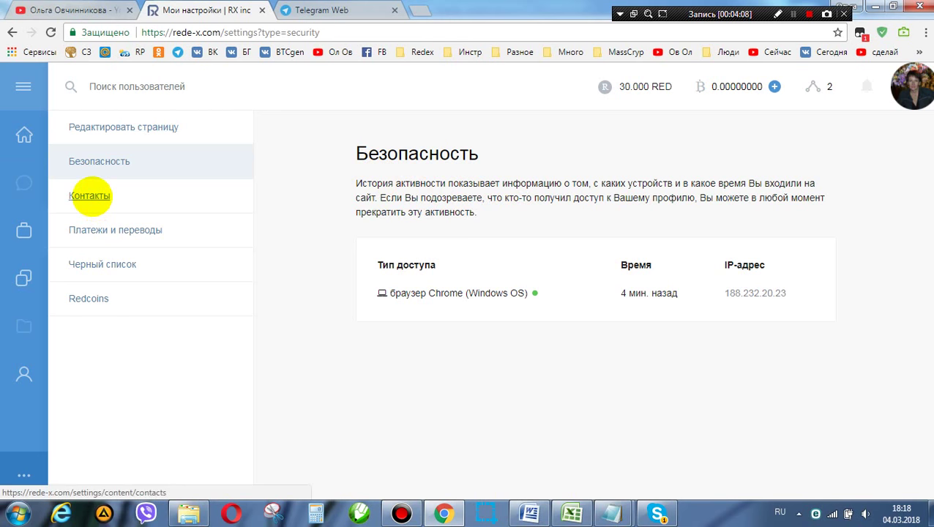
{"action": "left_click", "coordinate": [90, 196]}
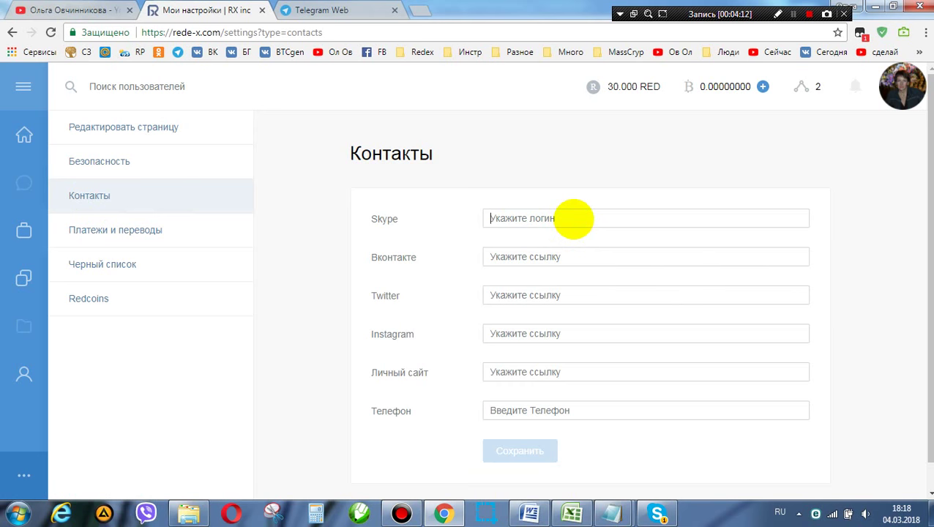
{"action": "key", "text": "alt+shift"}
{"action": "type", "text": "olga"}
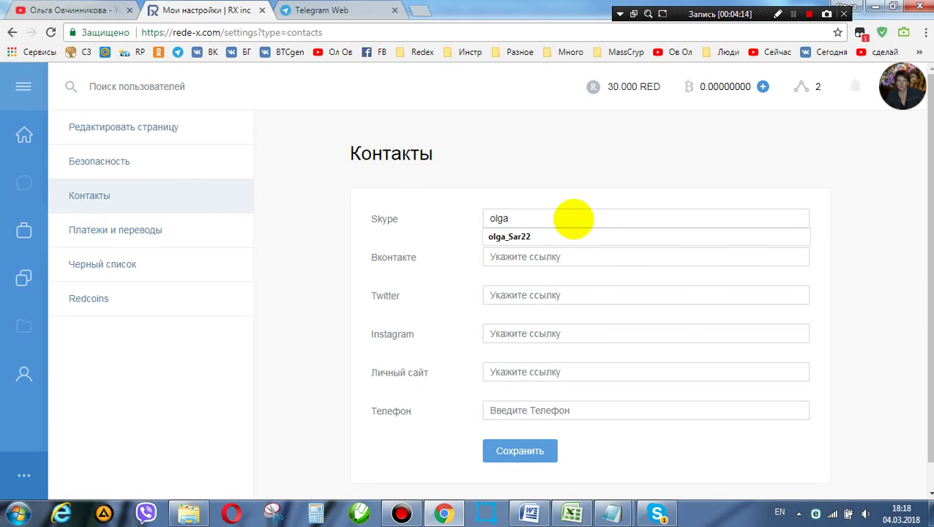
{"action": "left_click", "coordinate": [560, 236]}
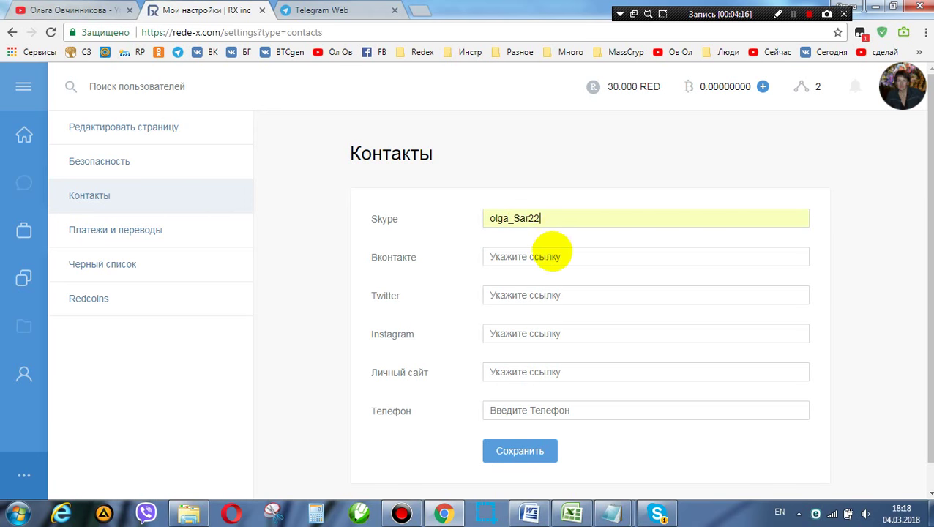
{"action": "left_click", "coordinate": [553, 257]}
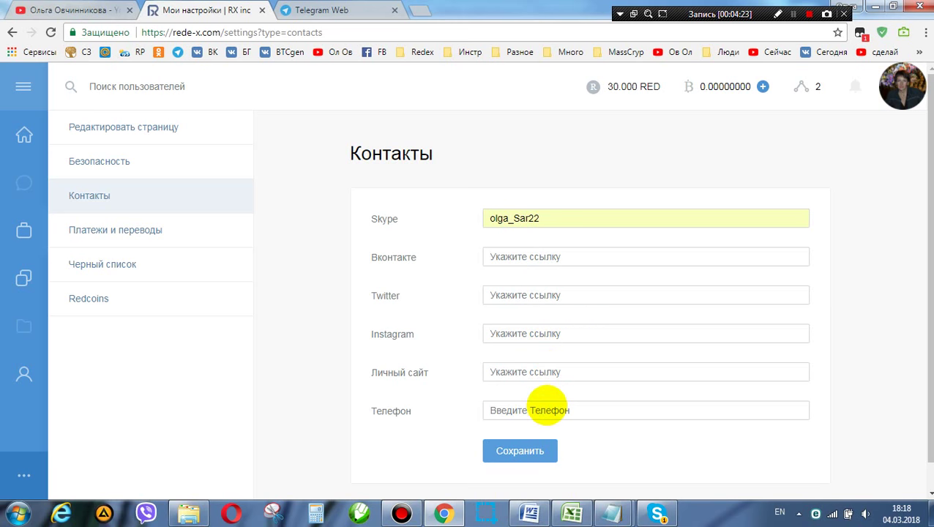
{"action": "scroll", "coordinate": [556, 408], "scroll_direction": "down", "scroll_amount": 1}
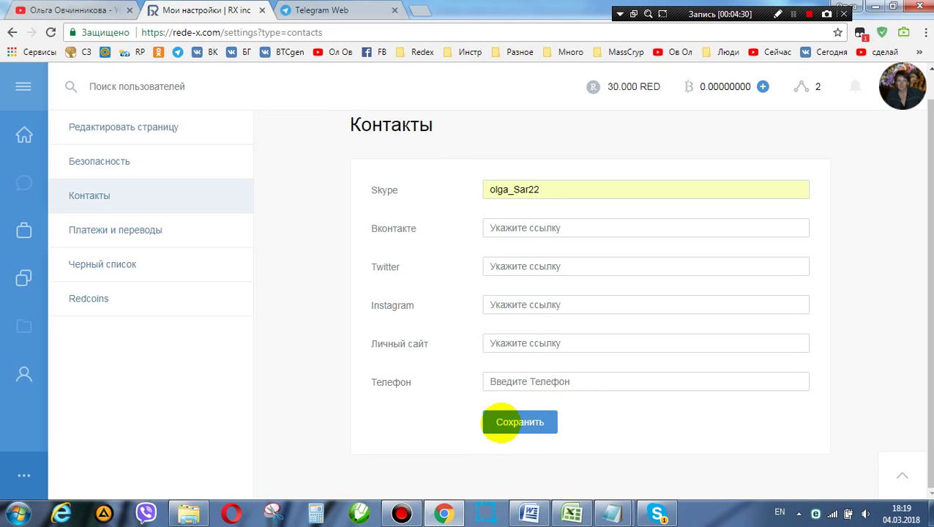
- Review the Bitcoin receiving address and the transaction history in Платежи и переводы
{"action": "left_click", "coordinate": [101, 228]}
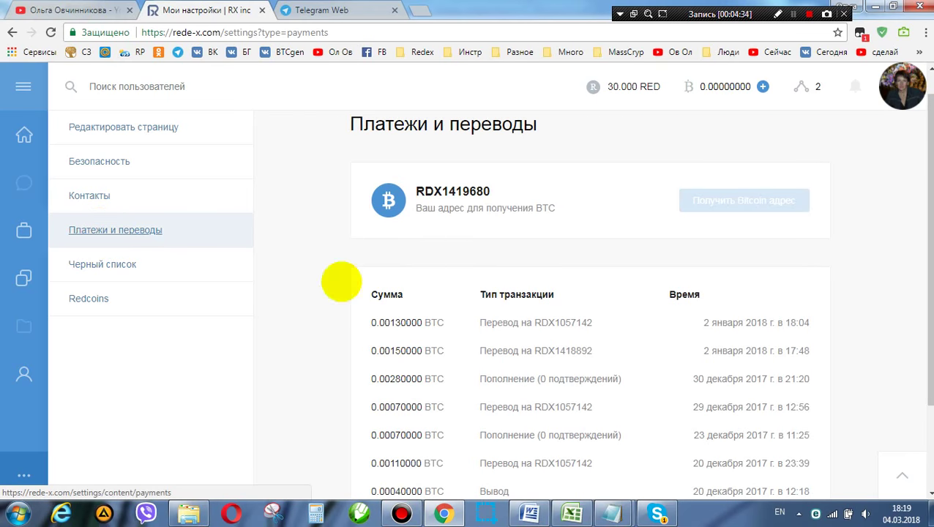
{"action": "scroll", "coordinate": [637, 337], "scroll_direction": "down", "scroll_amount": 1}
{"action": "scroll", "coordinate": [637, 337], "scroll_direction": "down", "scroll_amount": 1}
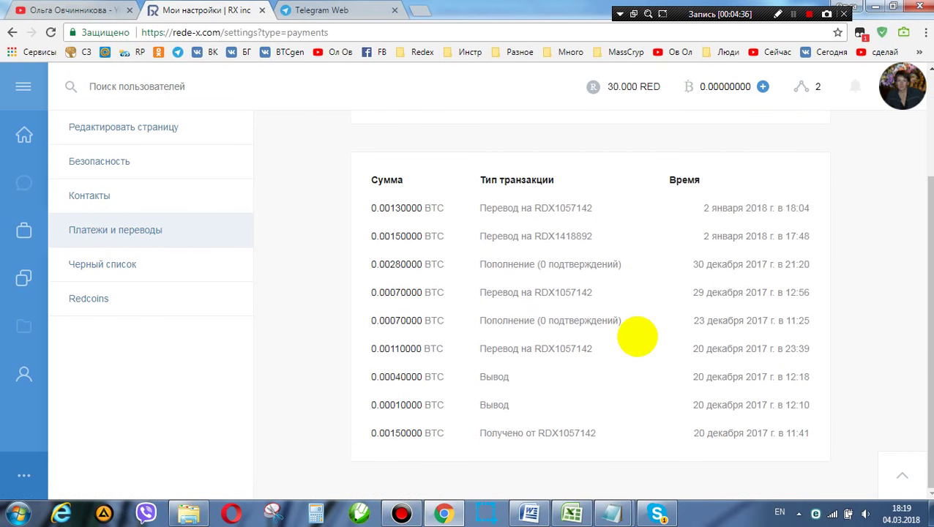
{"action": "scroll", "coordinate": [637, 336], "scroll_direction": "up", "scroll_amount": 2}
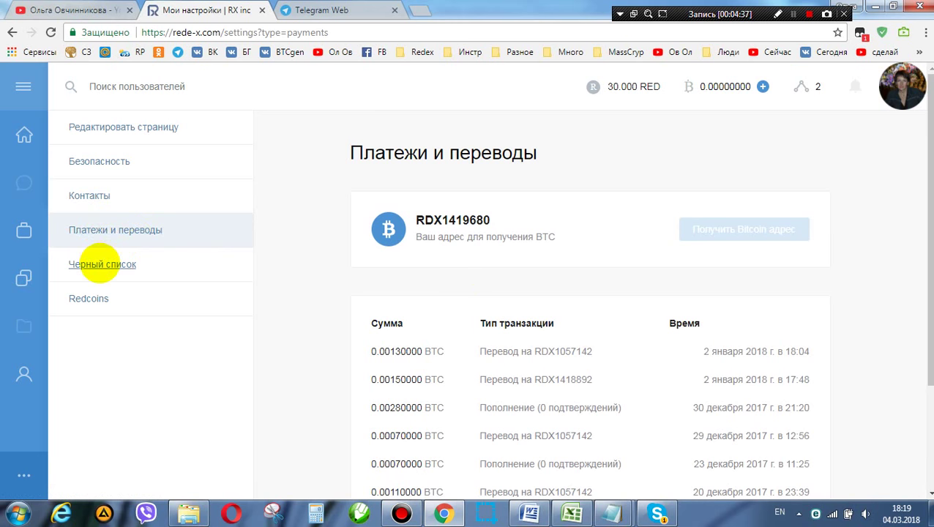
- View the Черный список settings and the Redcoins page with its social balance and withdrawal option
{"action": "left_click", "coordinate": [101, 264]}
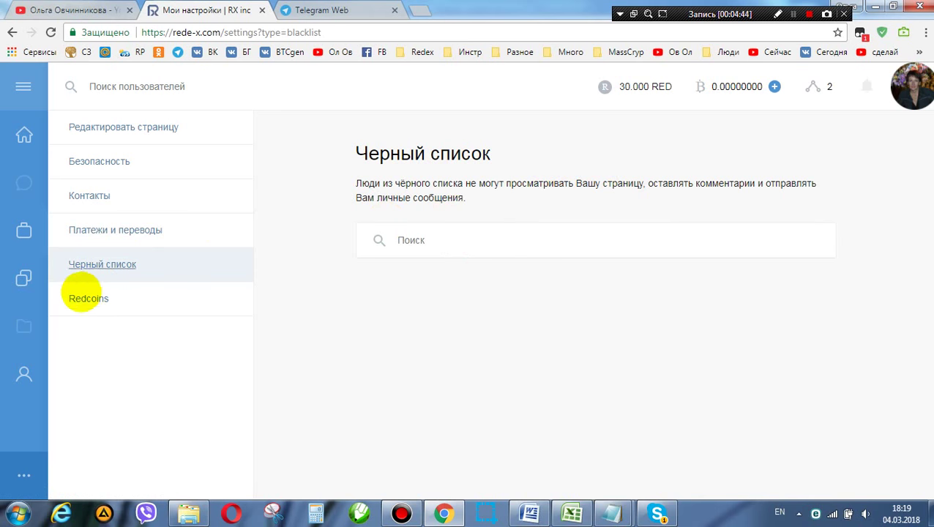
{"action": "left_click", "coordinate": [85, 298]}
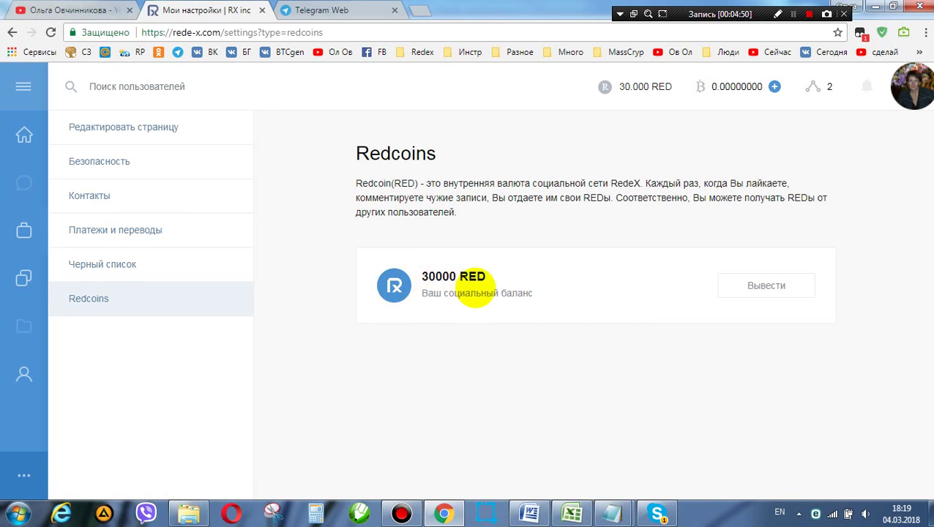
{"action": "mouse_move", "coordinate": [776, 287]}
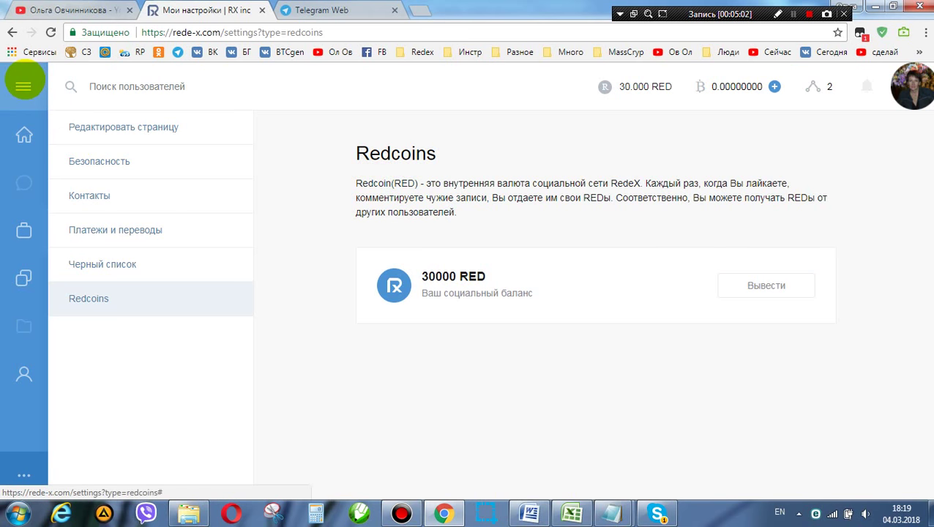
- Expand the main navigation and look through all platforms under Площадки in the Партнерская программа
{"action": "left_click", "coordinate": [24, 86]}
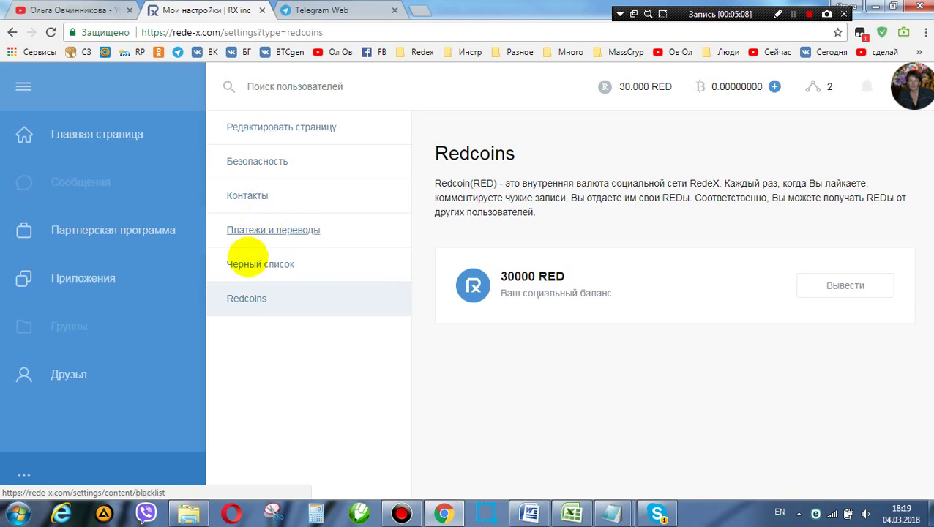
{"action": "left_click", "coordinate": [125, 228]}
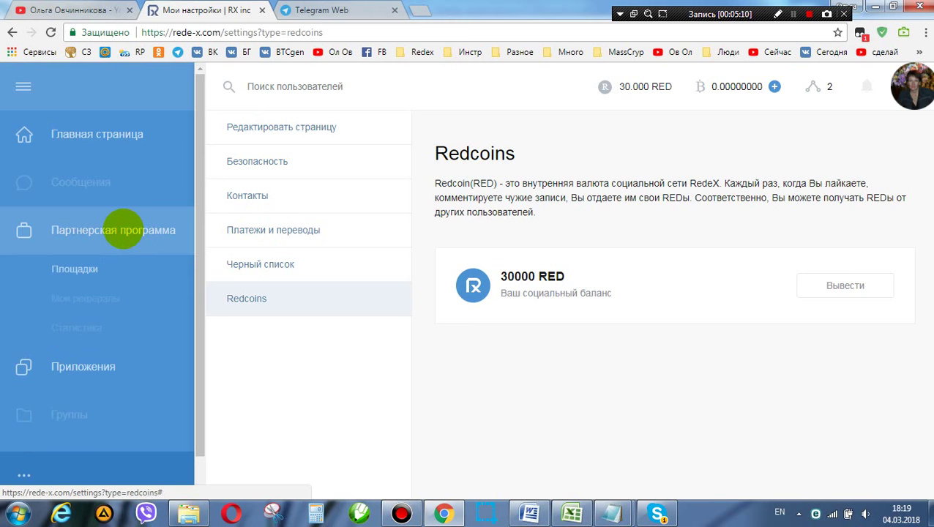
{"action": "left_click", "coordinate": [79, 268]}
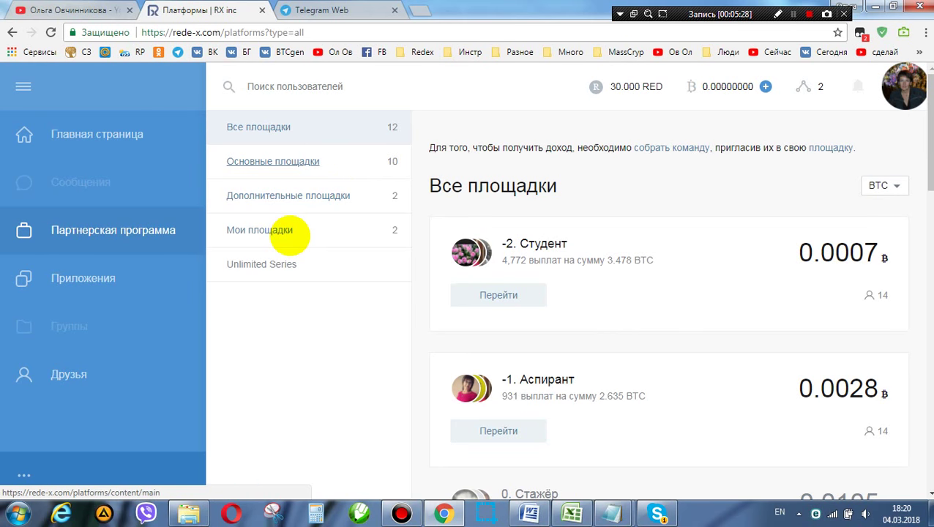
{"action": "scroll", "coordinate": [615, 302], "scroll_direction": "down", "scroll_amount": 5}
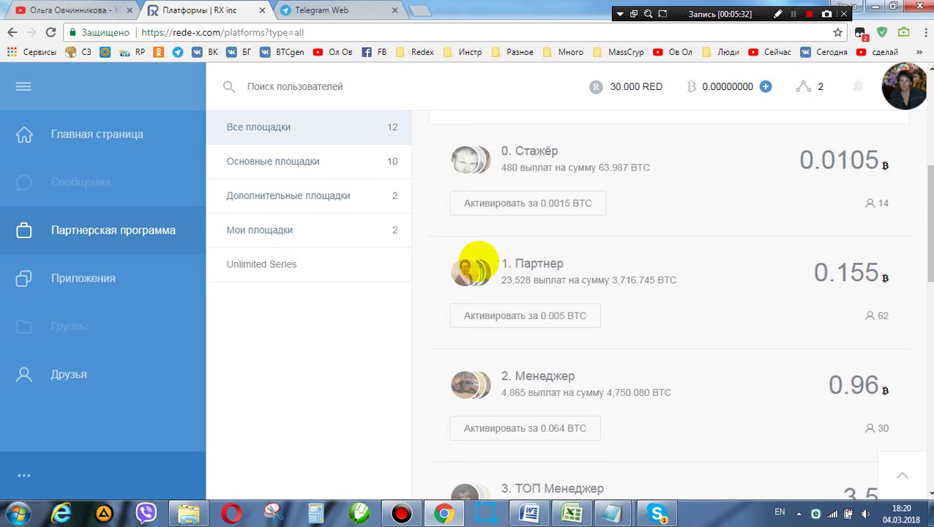
{"action": "scroll", "coordinate": [478, 261], "scroll_direction": "up", "scroll_amount": 5}
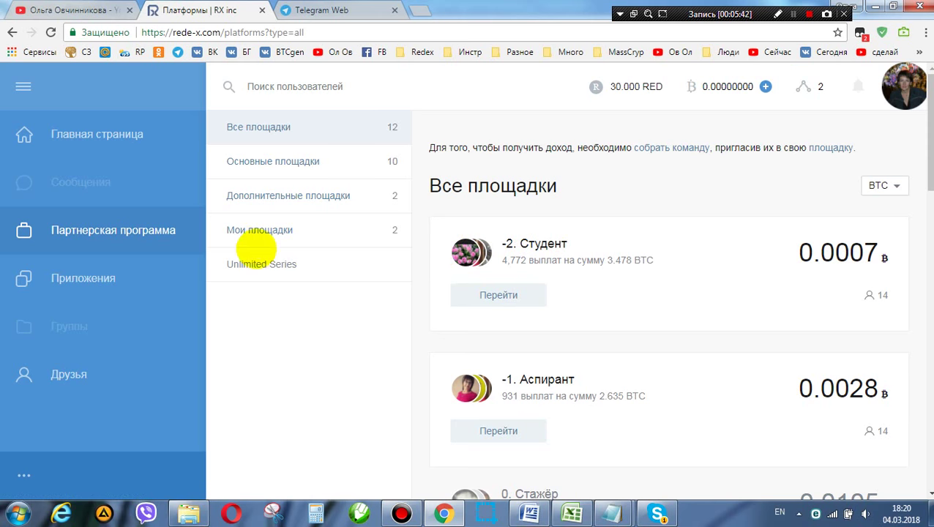
- View the available Приложения and open the Webinar service
{"action": "left_click", "coordinate": [73, 277]}
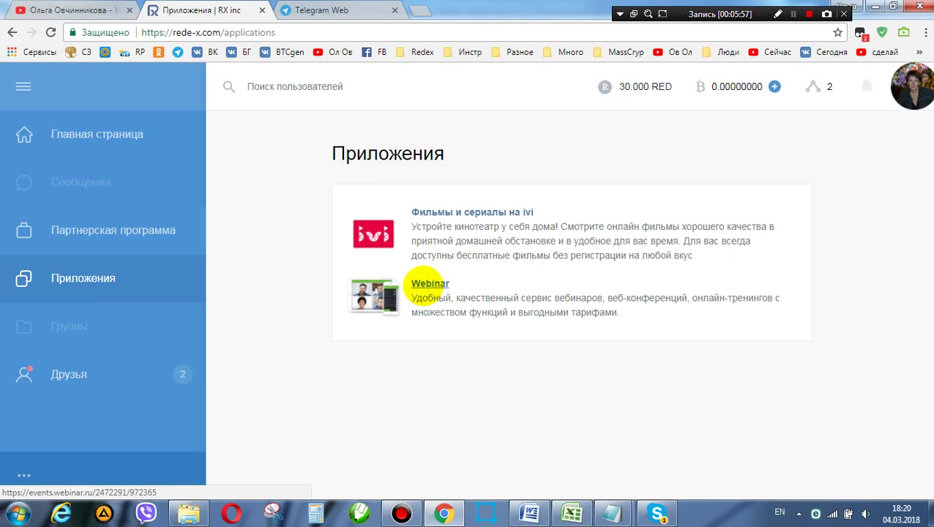
{"action": "left_click", "coordinate": [427, 287]}
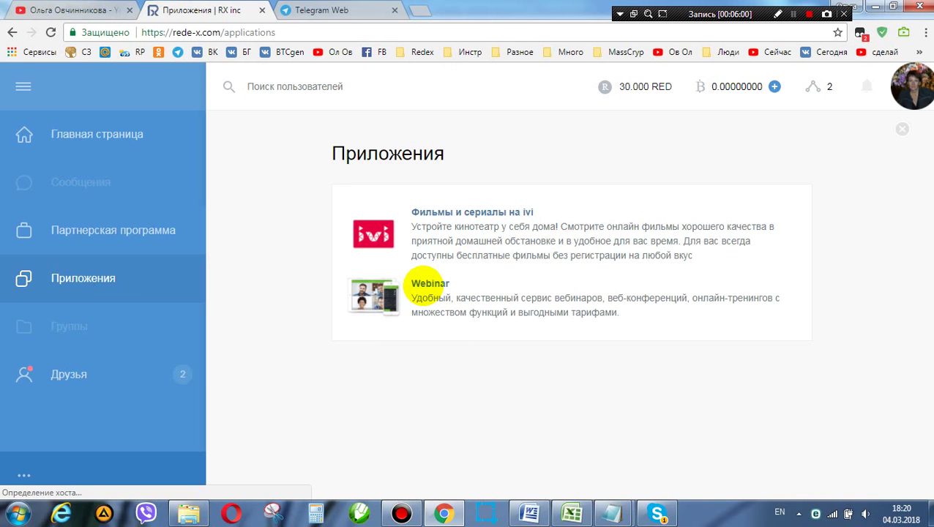